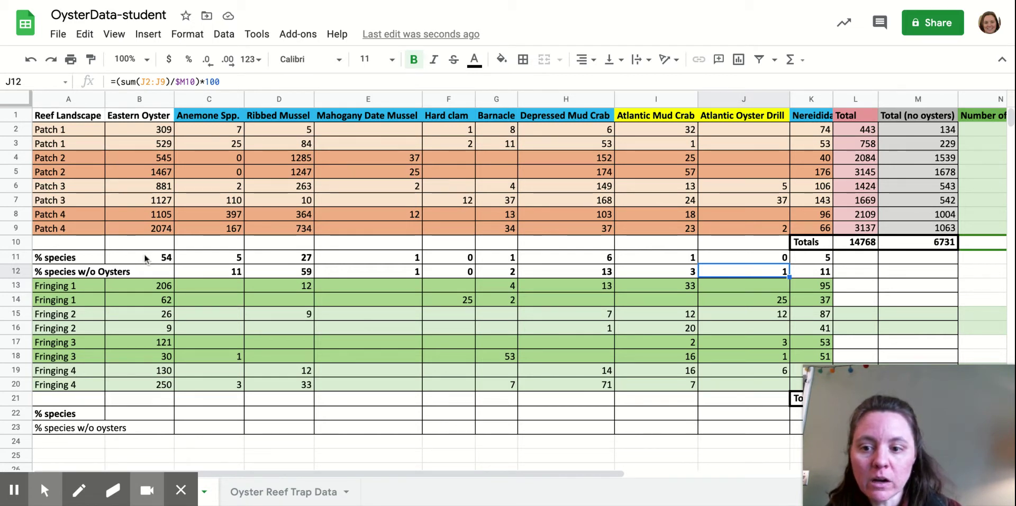
Copy the PATCH % species values in B11:K11 and scroll down to the PATCH summary table
drag(146, 259, 815, 257)
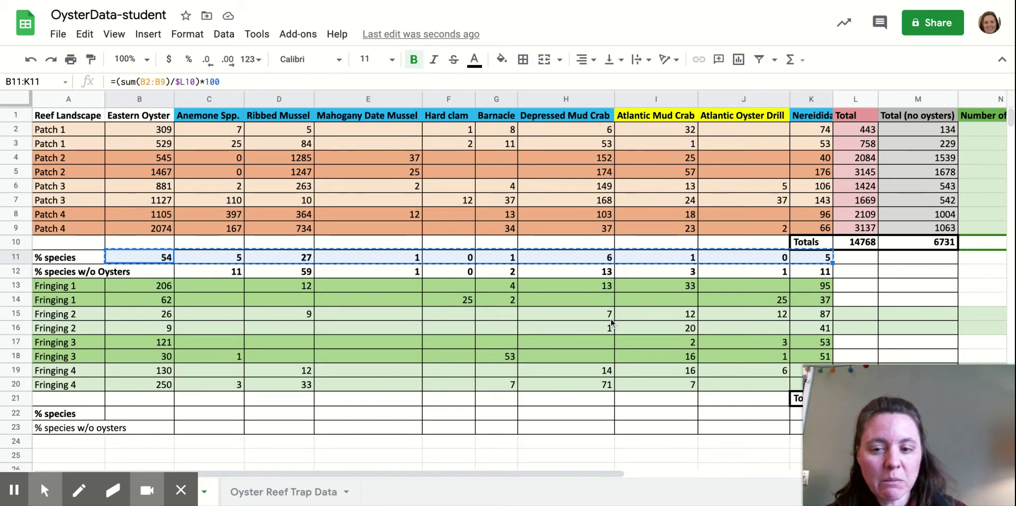
scroll(612, 323, down, 3)
scroll(611, 323, down, 3)
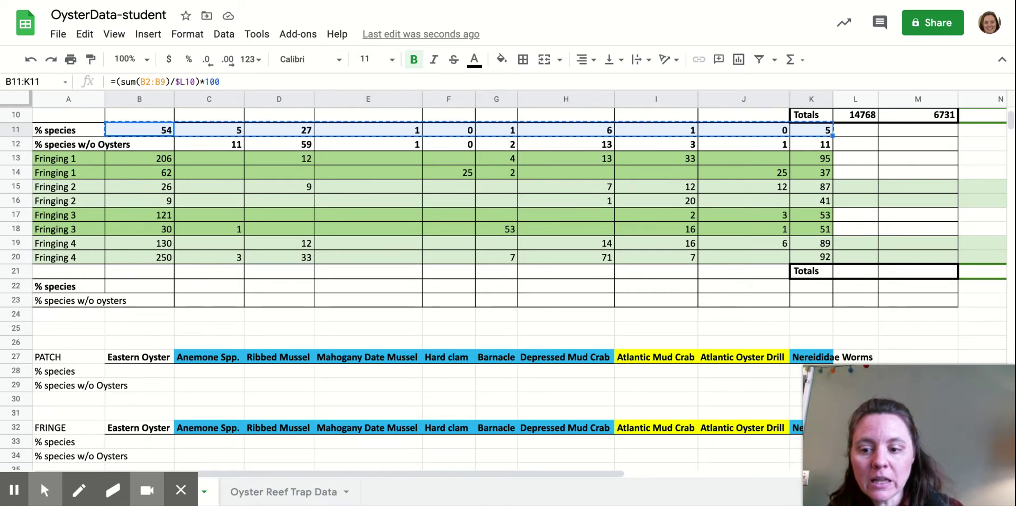
Paste only the values of row 11 into B28 using Paste special
right_click(151, 377)
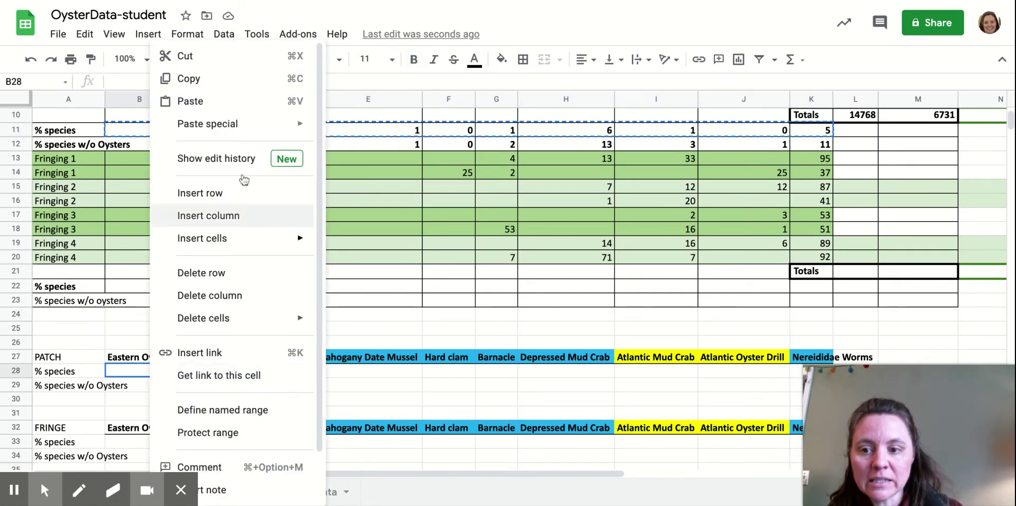
mouse_move(252, 130)
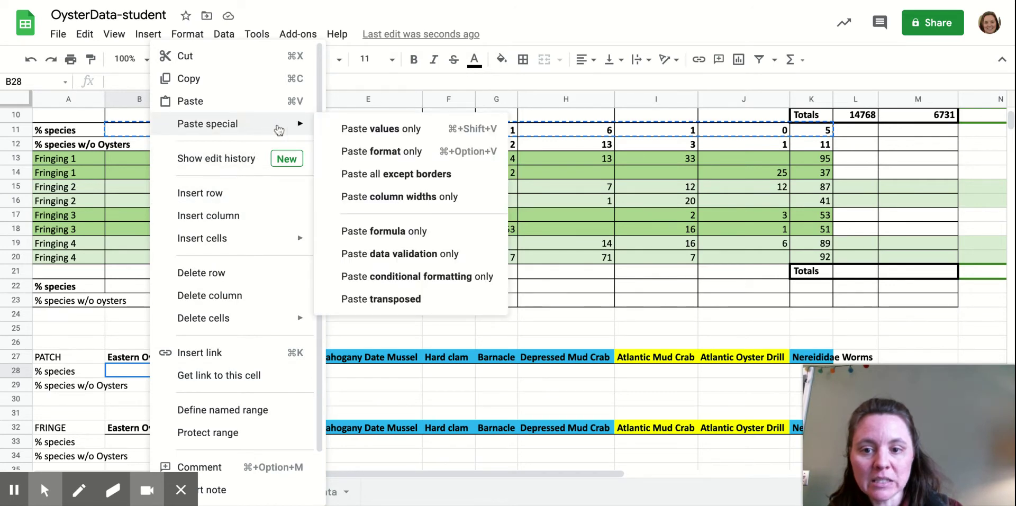
click(403, 131)
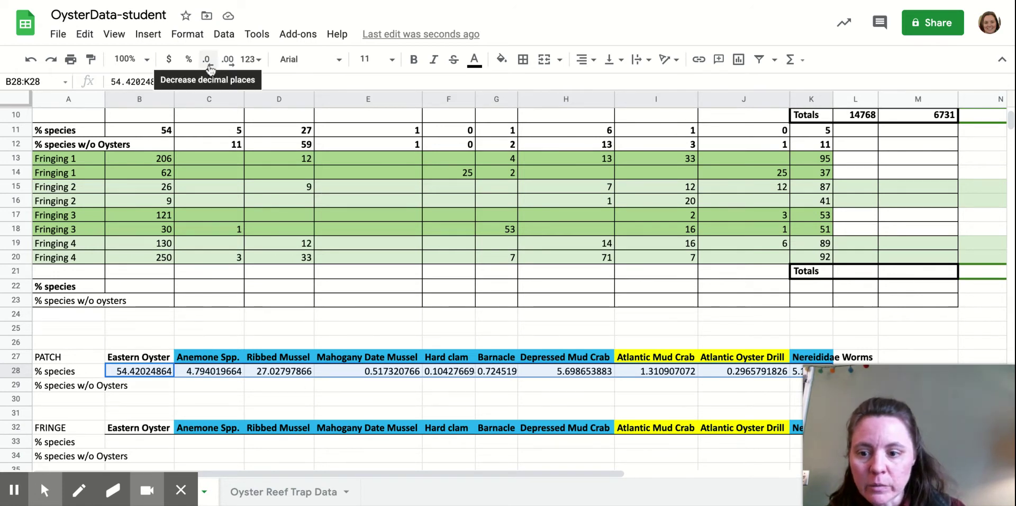
Round the row 28 percentages to whole numbers such as 54, 5 and 27
click(208, 62)
click(208, 63)
click(208, 63)
click(208, 63)
click(208, 63)
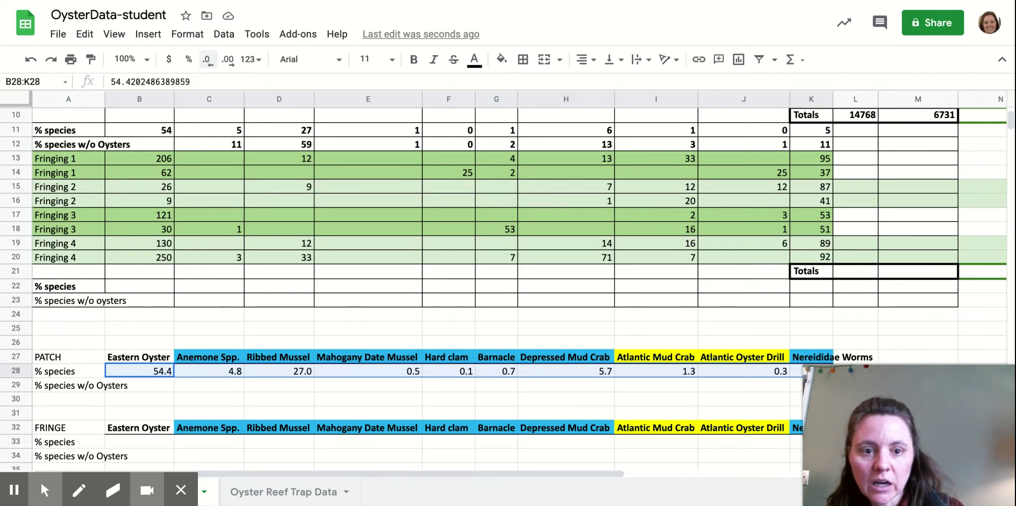
click(207, 59)
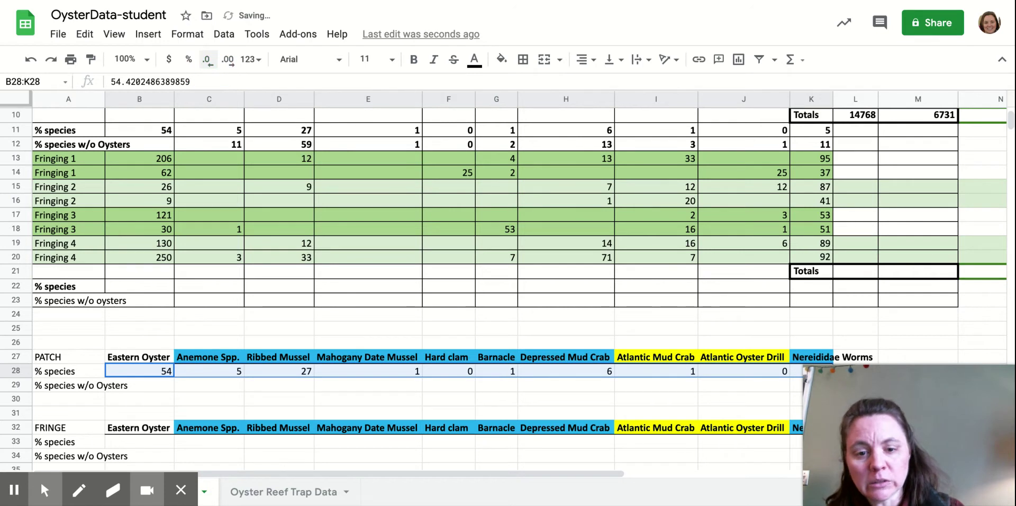
click(488, 390)
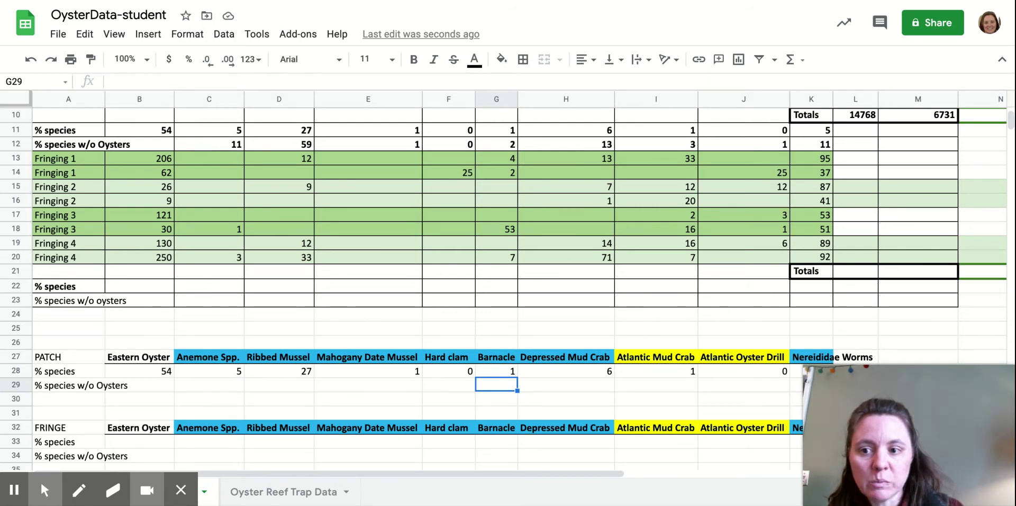
Copy the without-oysters percentages C12:K12 and paste values only into C29
drag(212, 144, 819, 145)
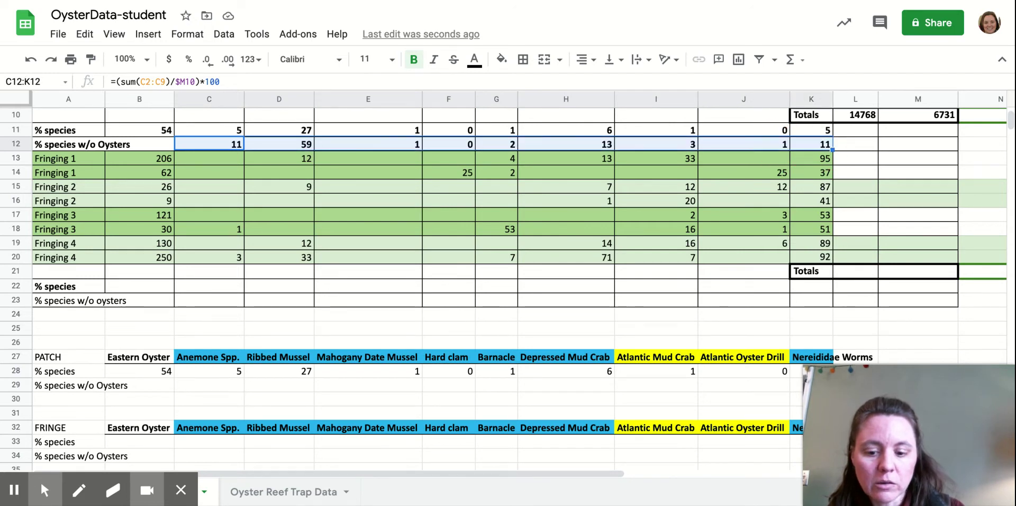
key(ctrl+c)
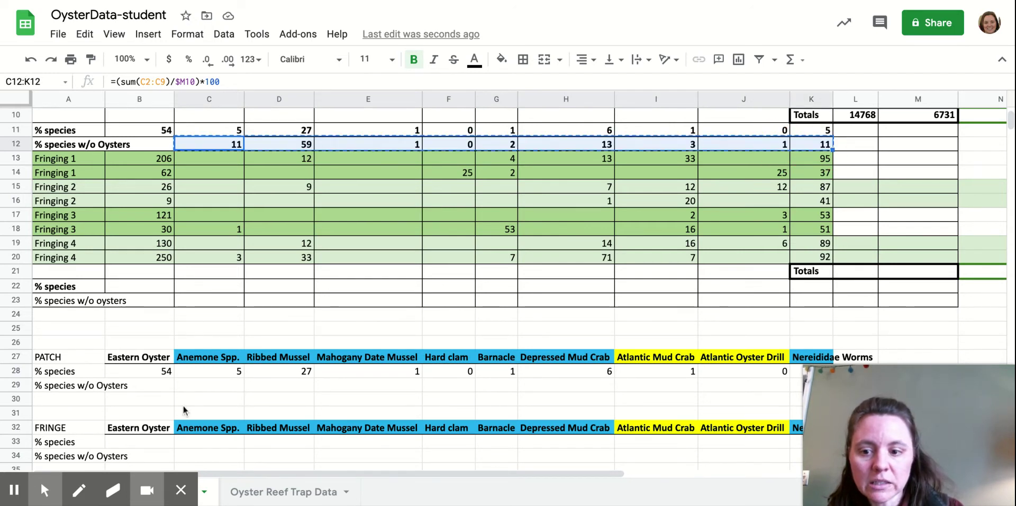
click(209, 391)
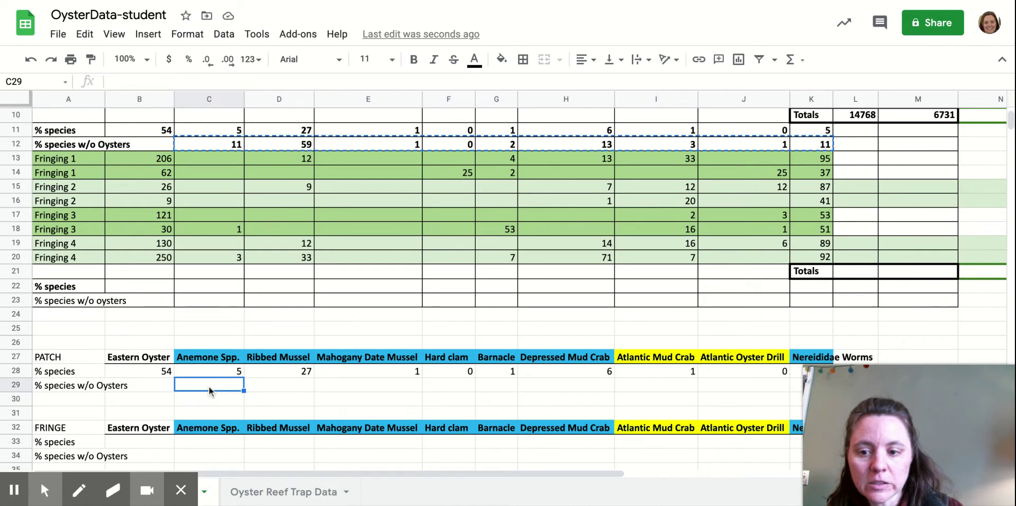
right_click(209, 391)
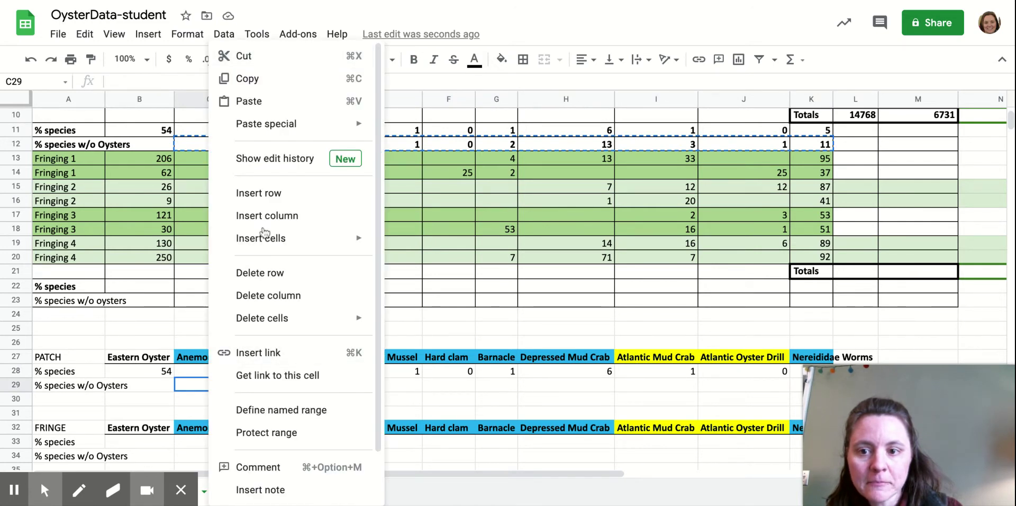
mouse_move(295, 131)
click(458, 140)
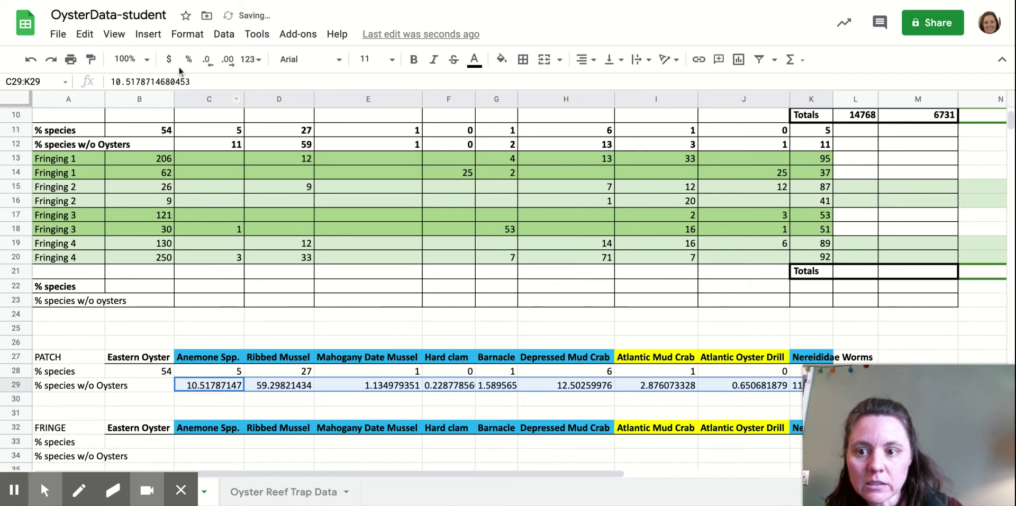
Round the row 29 percentages to whole numbers: 11, 59, 1, 0, 2, 13, 3, 1
click(207, 59)
click(207, 60)
click(207, 60)
click(207, 59)
click(208, 59)
click(208, 59)
click(208, 60)
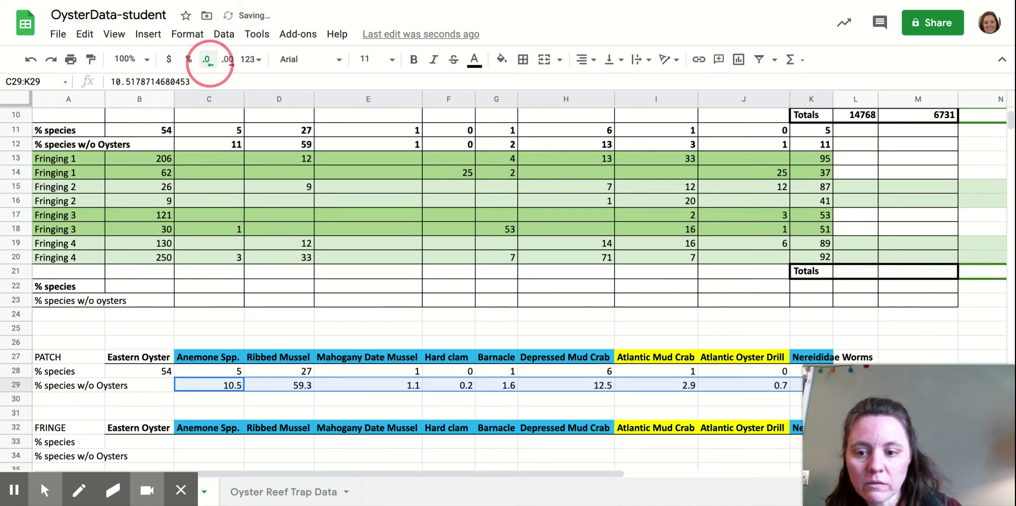
click(207, 60)
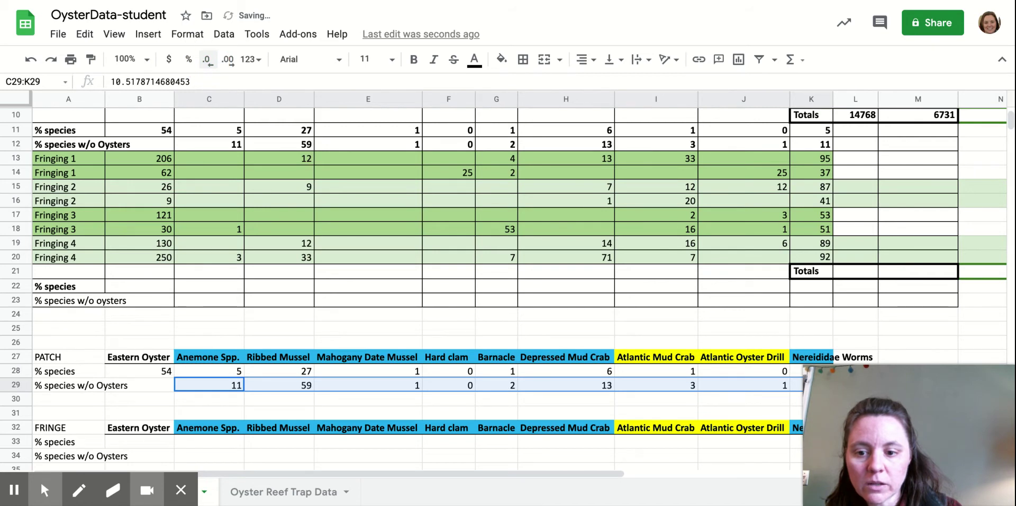
click(523, 398)
Select the species header row B27:K27 together with the % species row A28:K28
scroll(632, 378, down, 3)
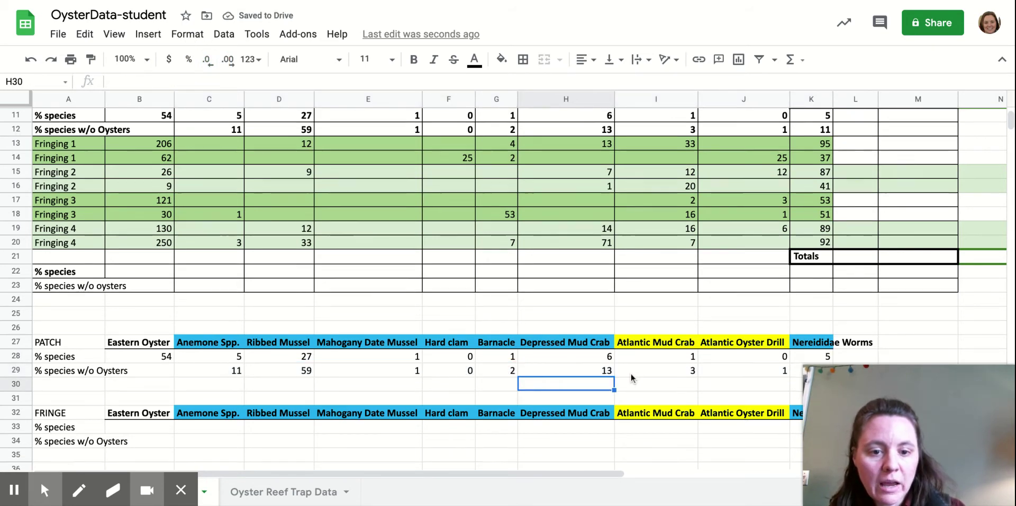
scroll(631, 378, down, 1)
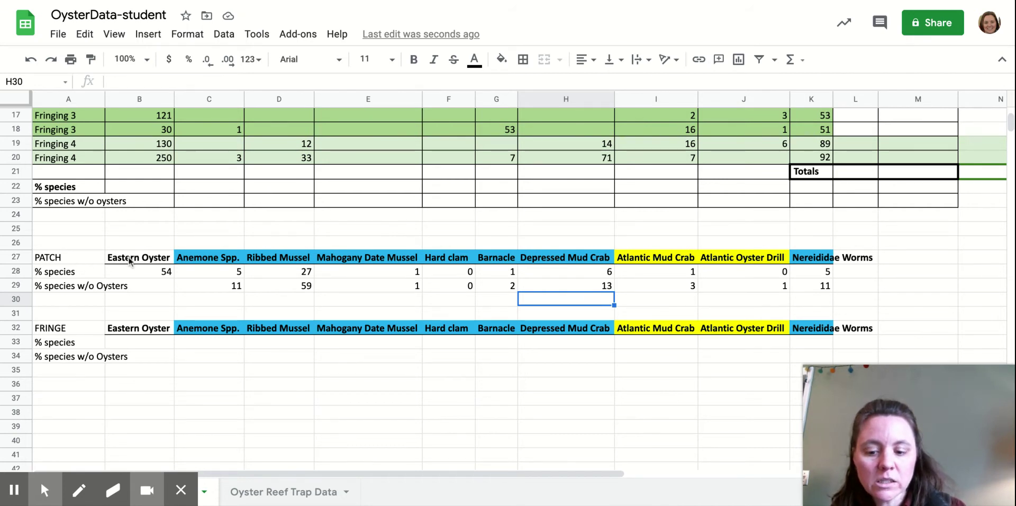
drag(137, 259, 818, 258)
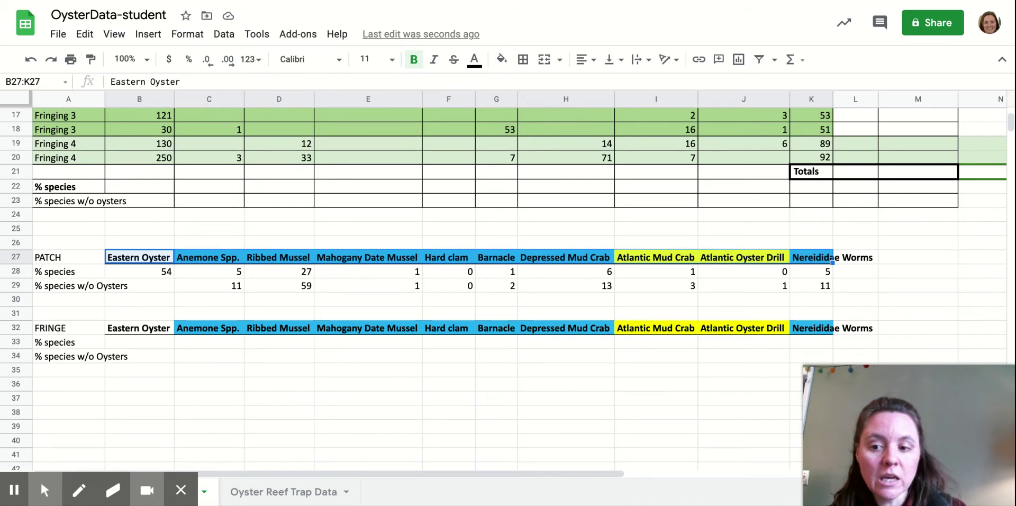
drag(58, 270, 815, 271)
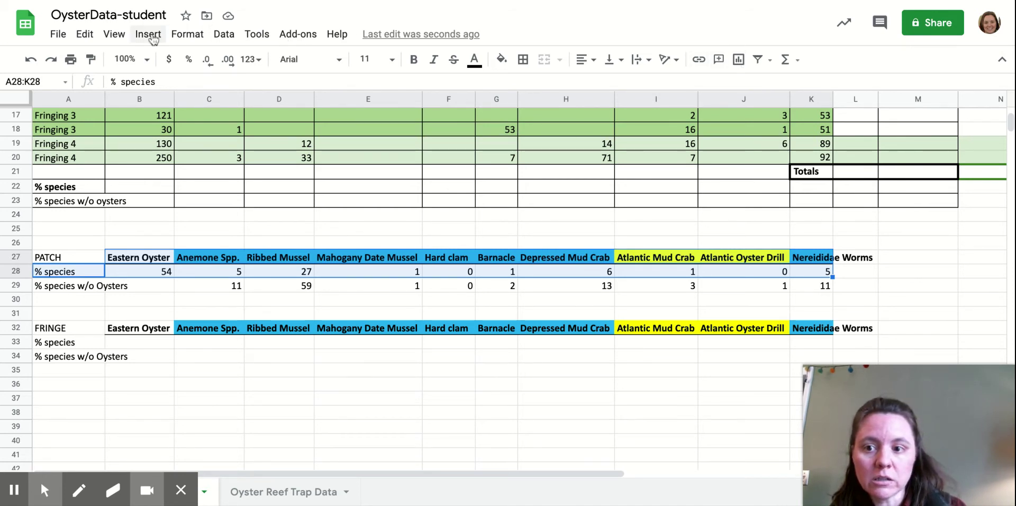
Insert a chart from the selection as a pie chart, showing Eastern Oyster at 54.4%
click(152, 38)
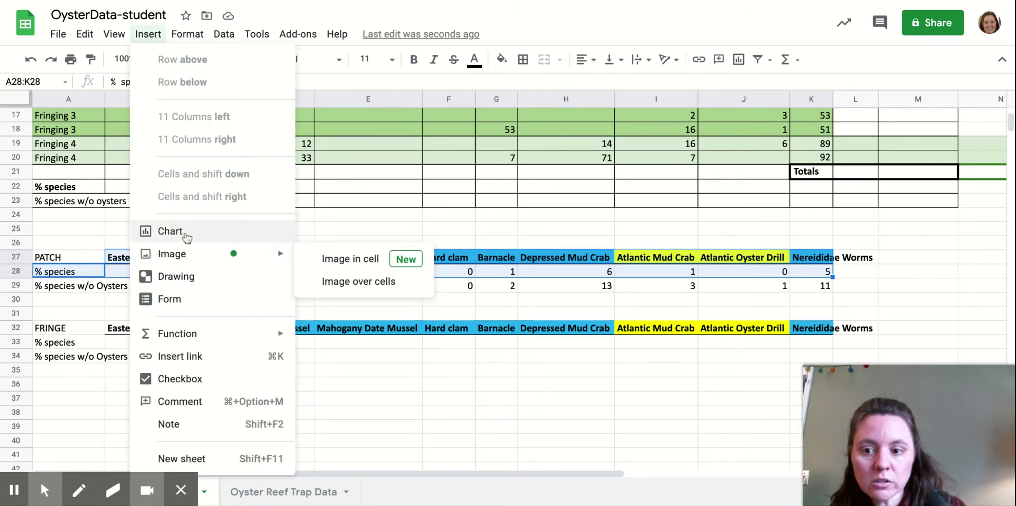
click(186, 233)
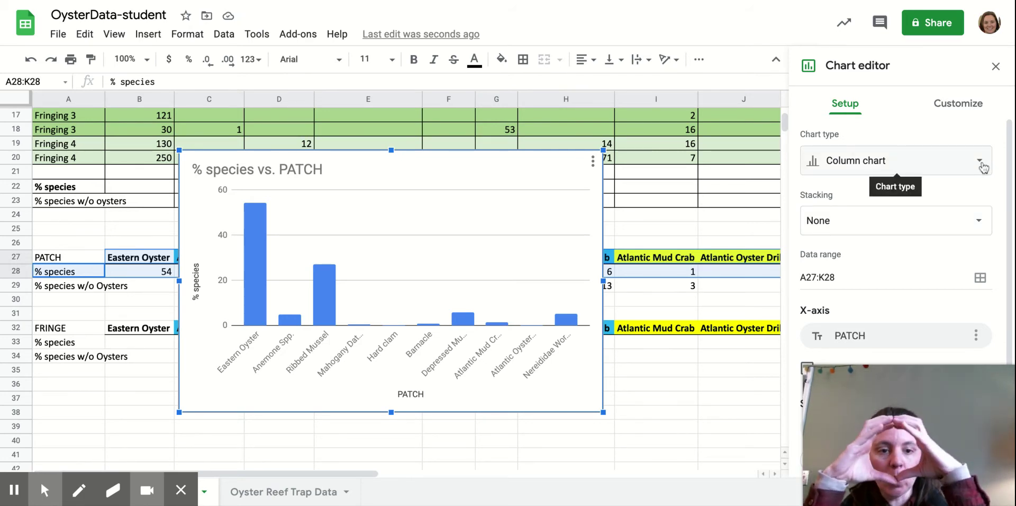
click(982, 165)
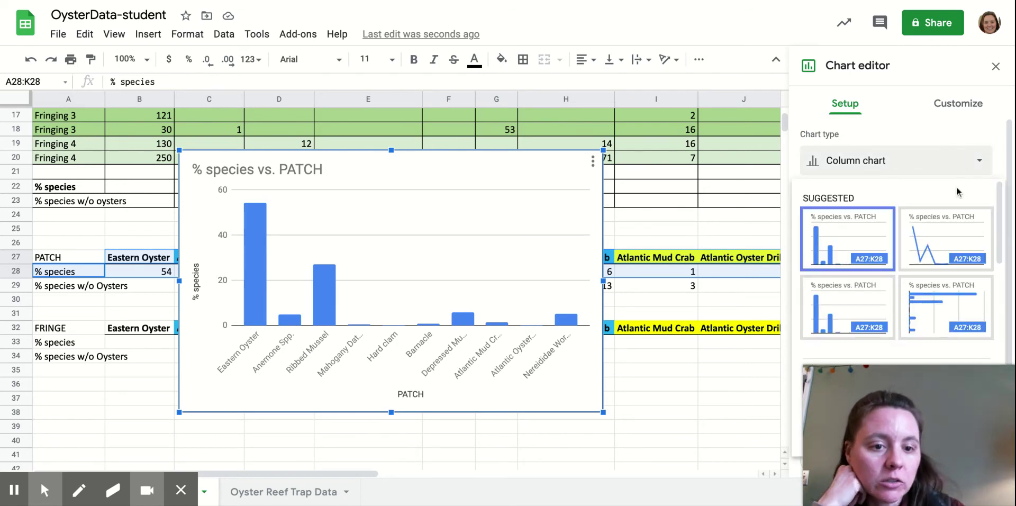
scroll(952, 196, down, 5)
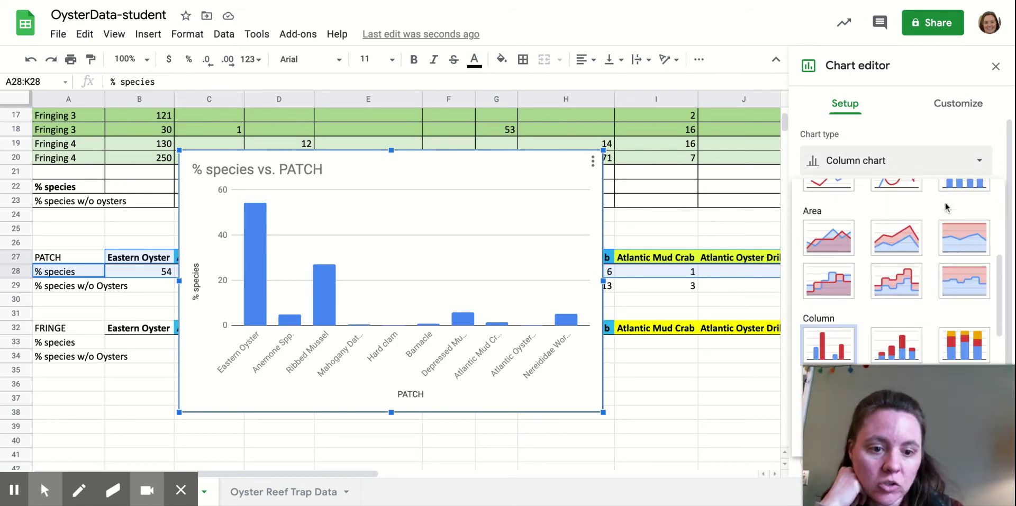
scroll(947, 206, down, 5)
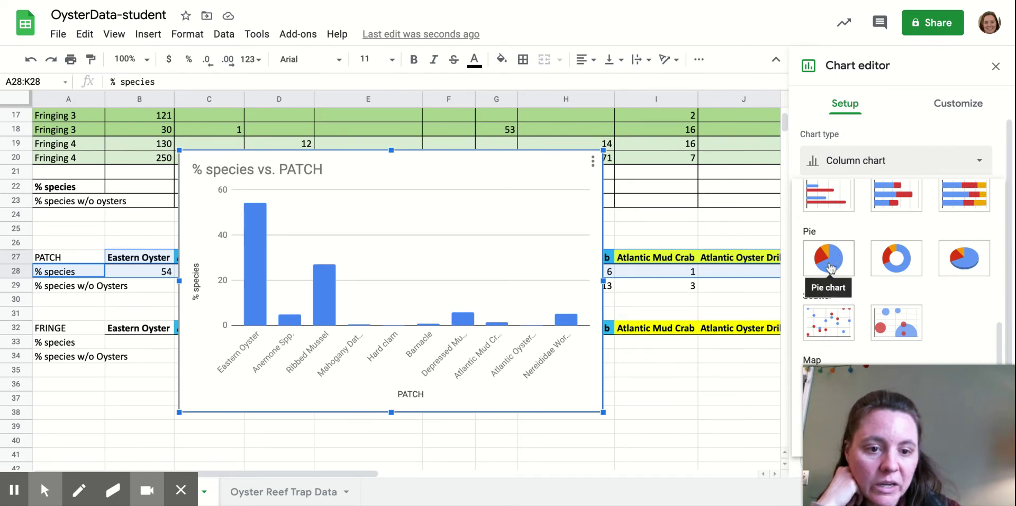
click(832, 263)
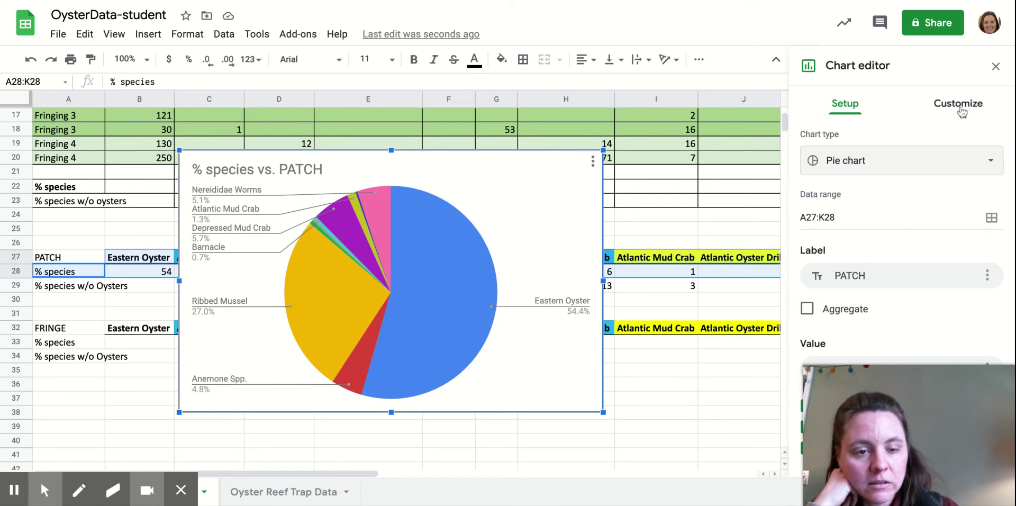
Replace the '% species vs. PATCH' title with 'Species evenness of patch oyster reefs from quadrat data'
click(960, 105)
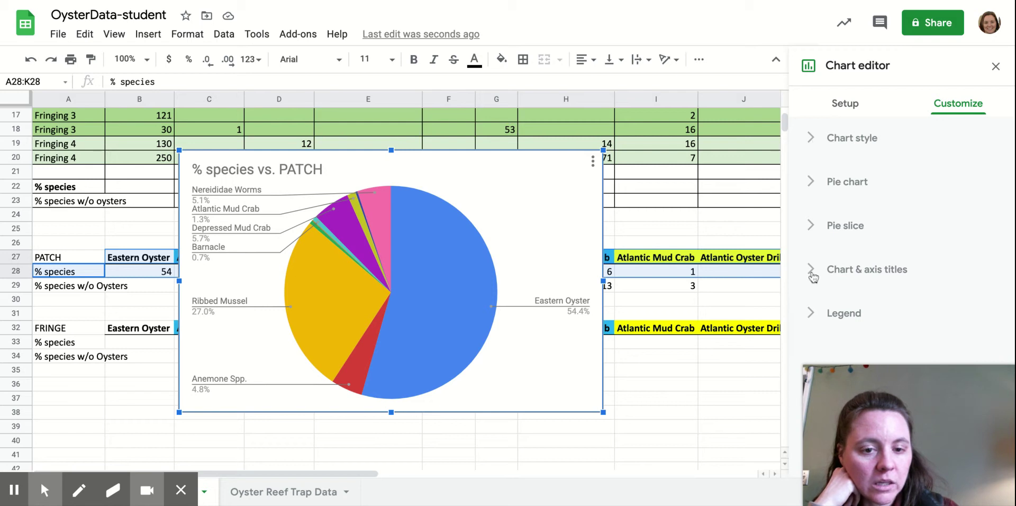
click(813, 270)
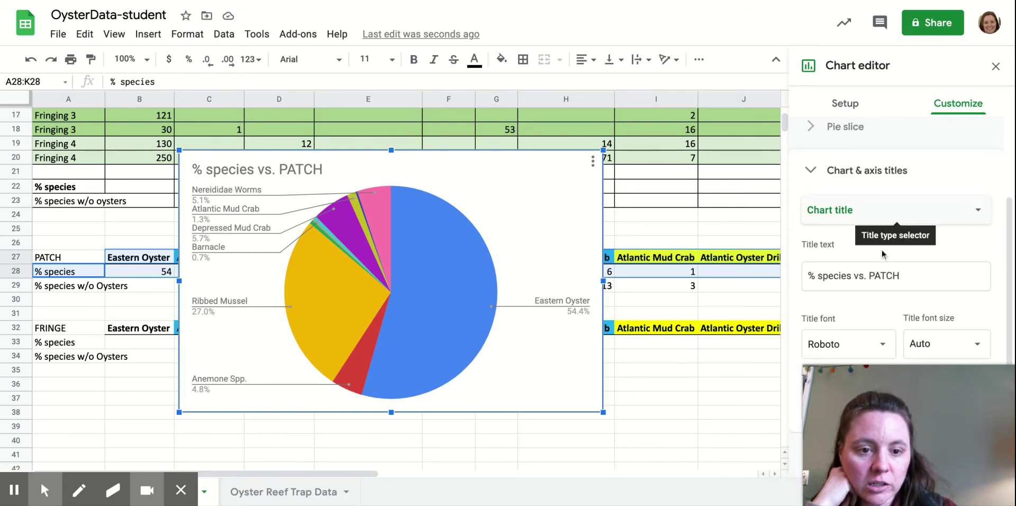
drag(910, 279, 809, 279)
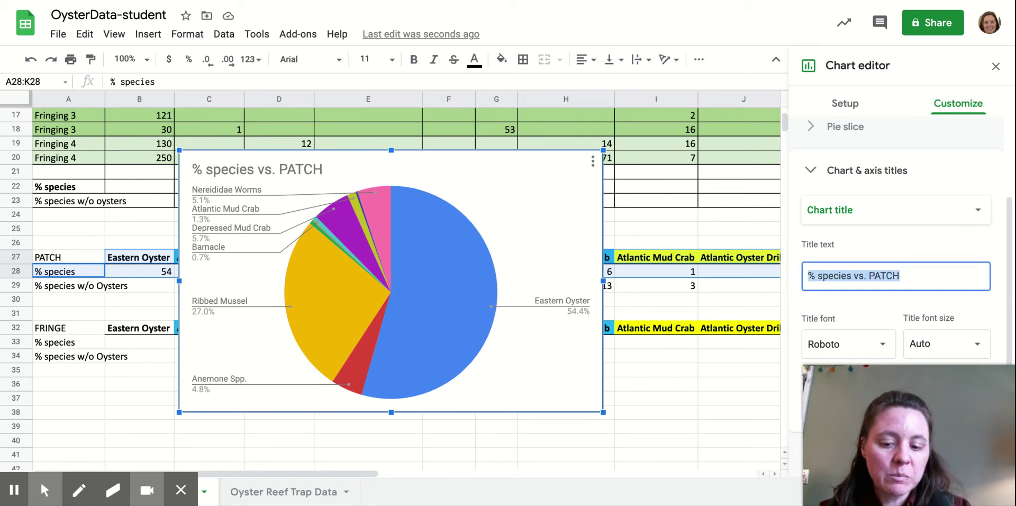
text(Species)
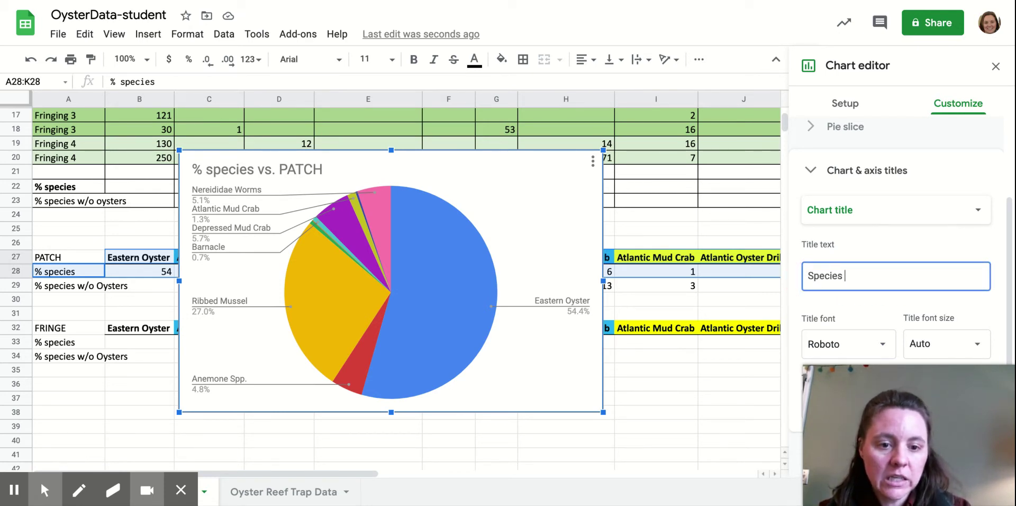
text( vs.)
key(BackSpace)
key(BackSpace)
key(BackSpace)
text(e)
text(venn)
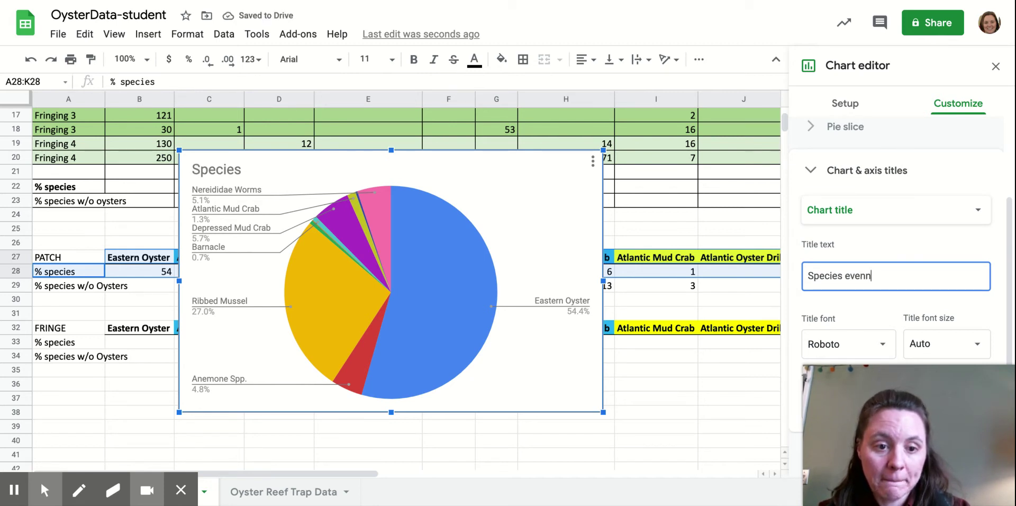
text(ess of )
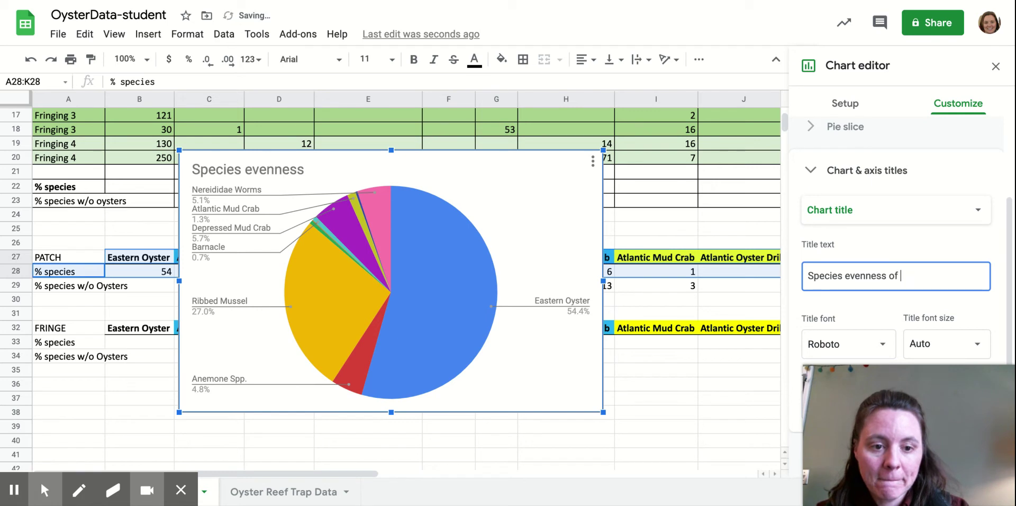
text(oyst)
key(BackSpace)
key(BackSpace)
key(BackSpace)
key(BackSpace)
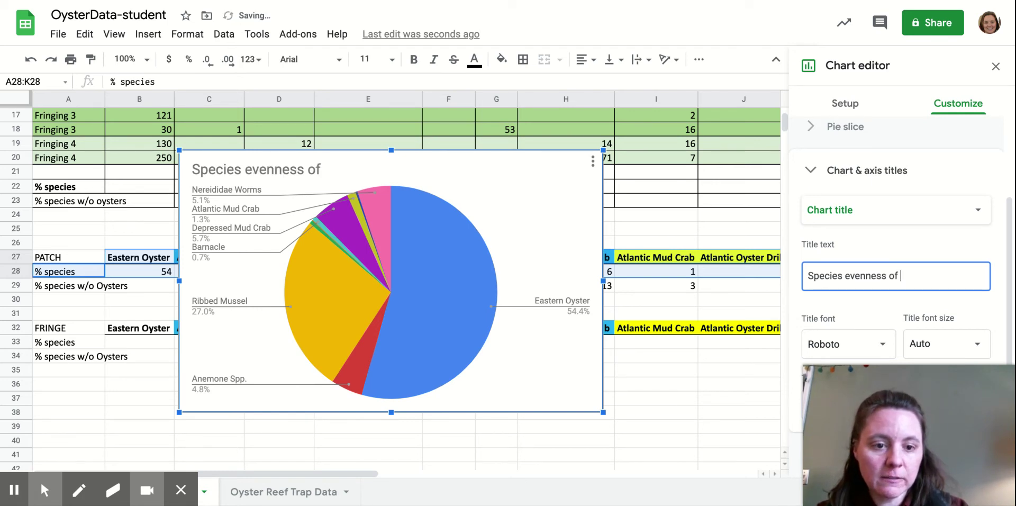
text(patch oyster)
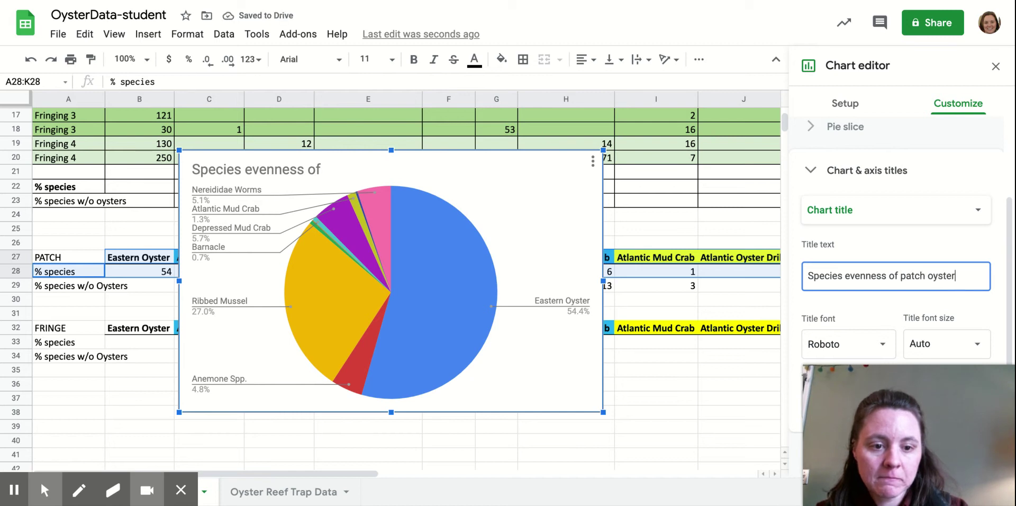
text( reefs from quadrat )
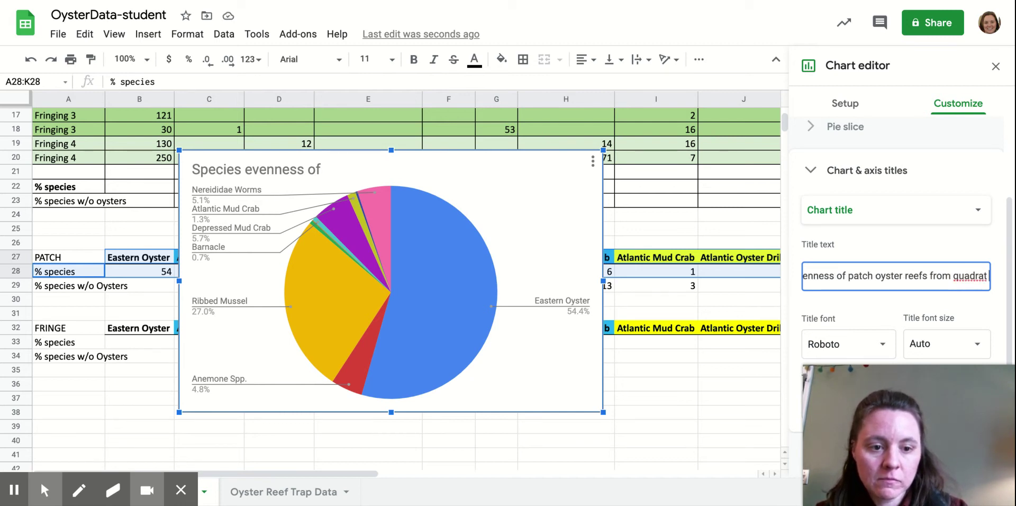
text(data)
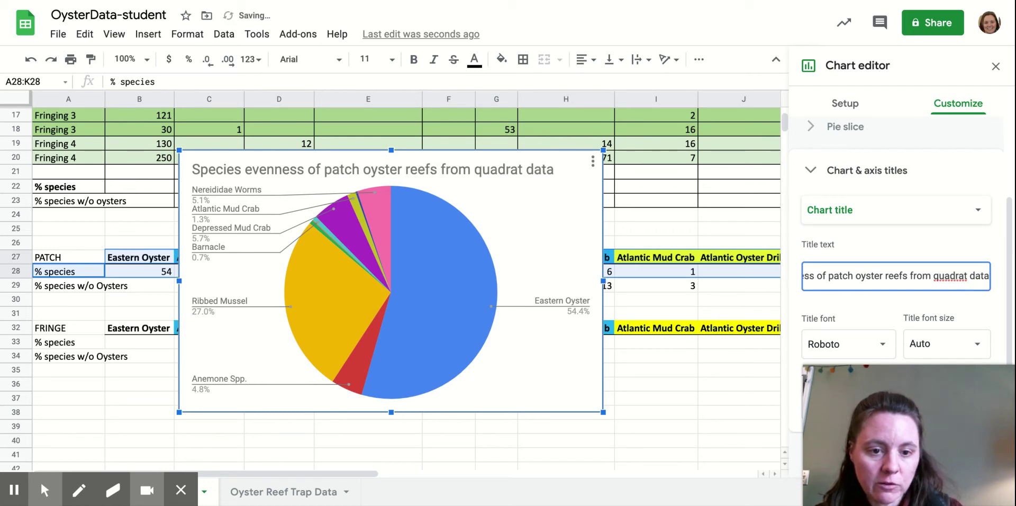
click(948, 302)
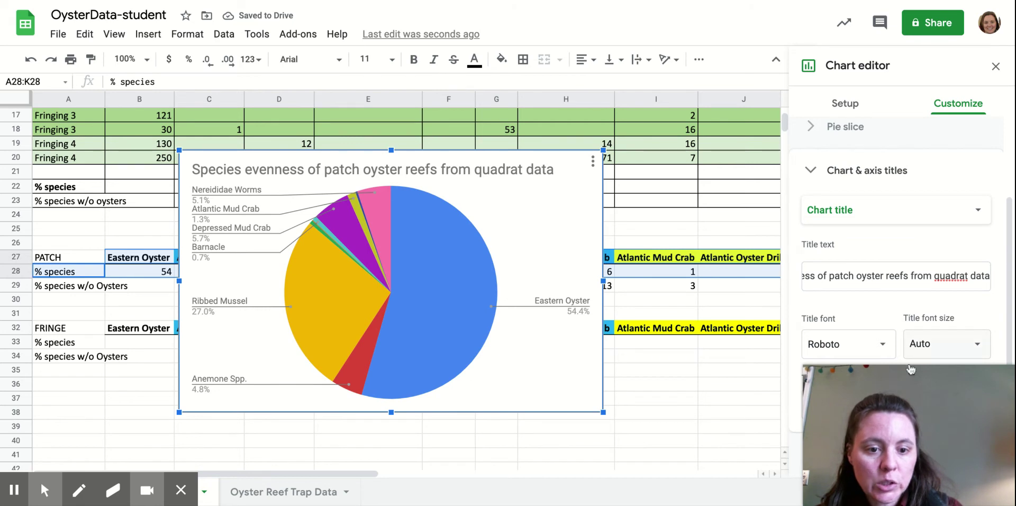
Expand the chart's Legend settings, leaving the position on Auto
mouse_move(863, 392)
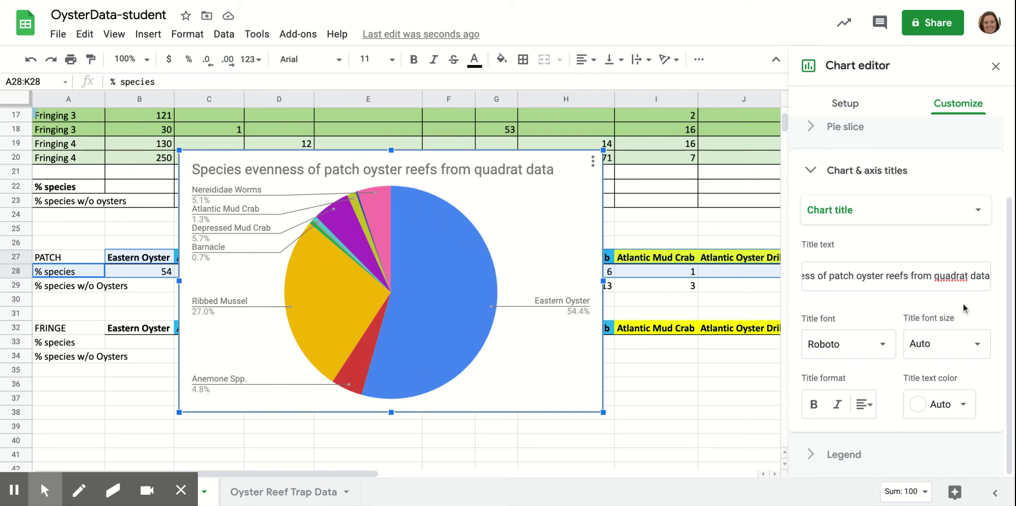
click(813, 455)
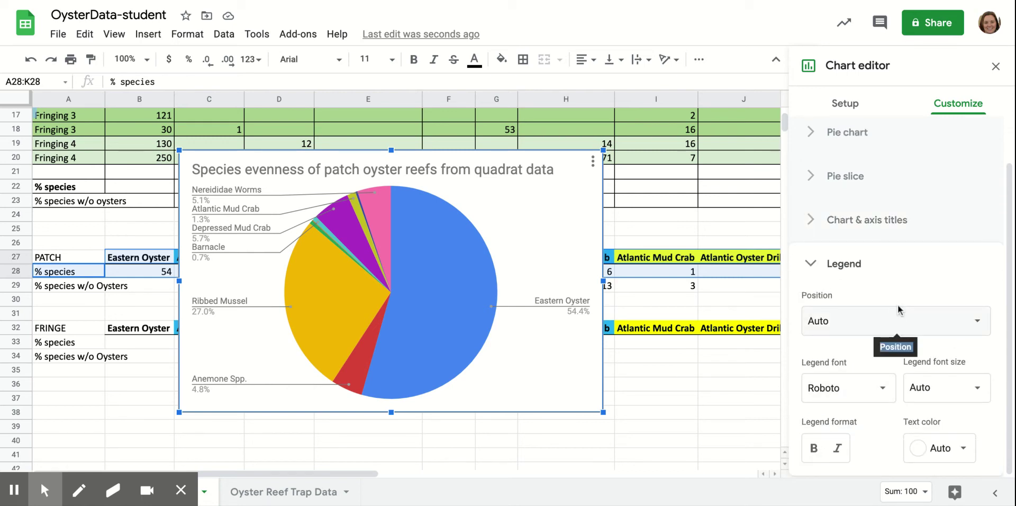
scroll(900, 309, up, 1)
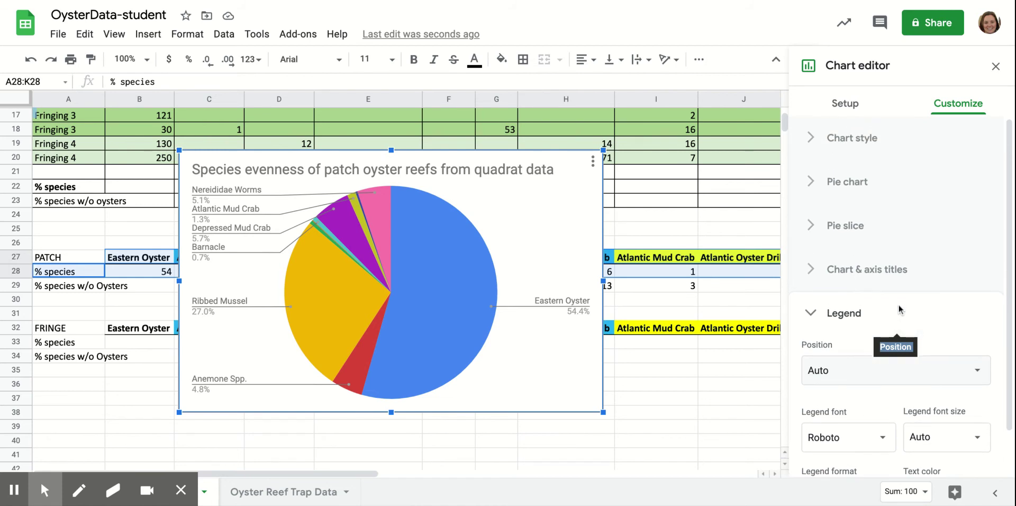
Close the Chart editor, view the chart's three-dot menu, then deselect the chart
click(996, 66)
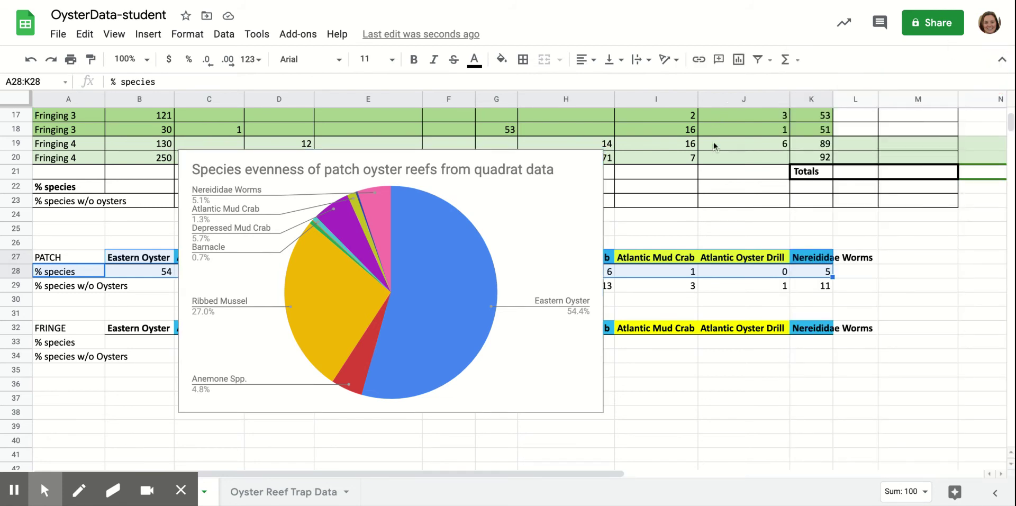
click(538, 191)
click(593, 160)
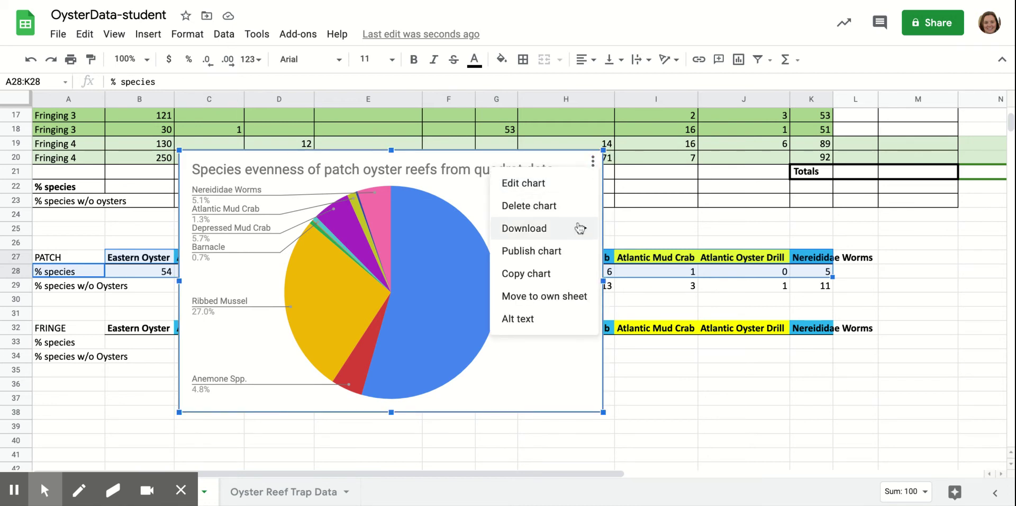
mouse_move(569, 229)
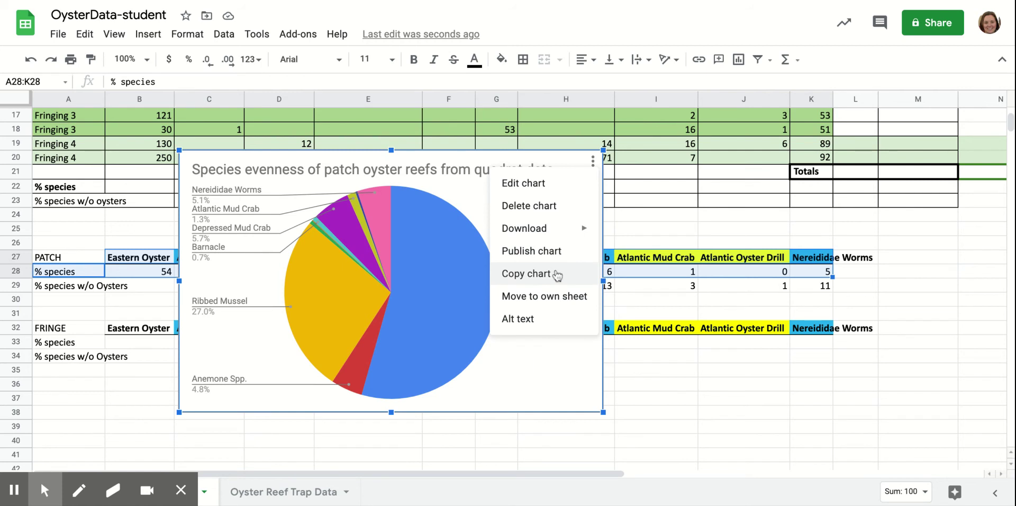
click(668, 387)
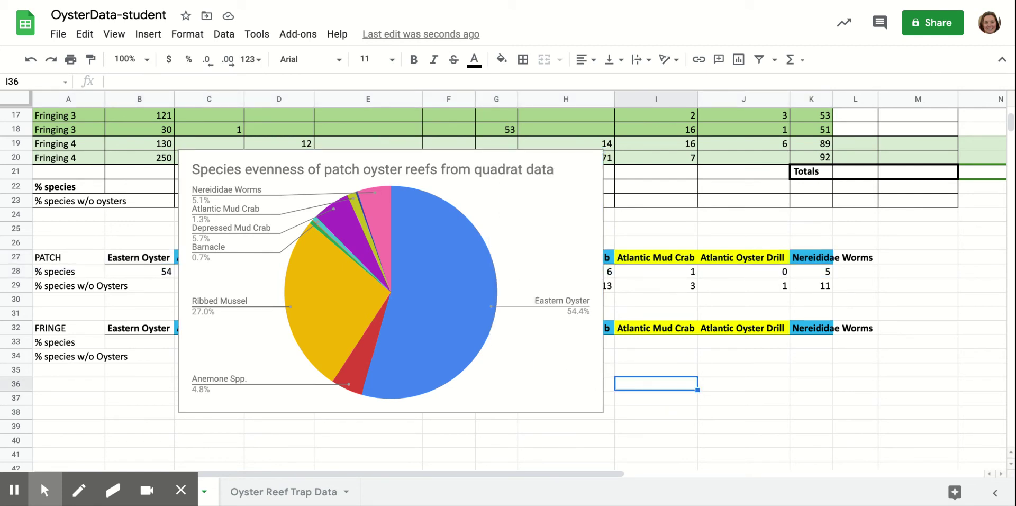
Switch to the Oyster Reef Trap Data sheet with the gill-net and trap fish counts
mouse_move(162, 485)
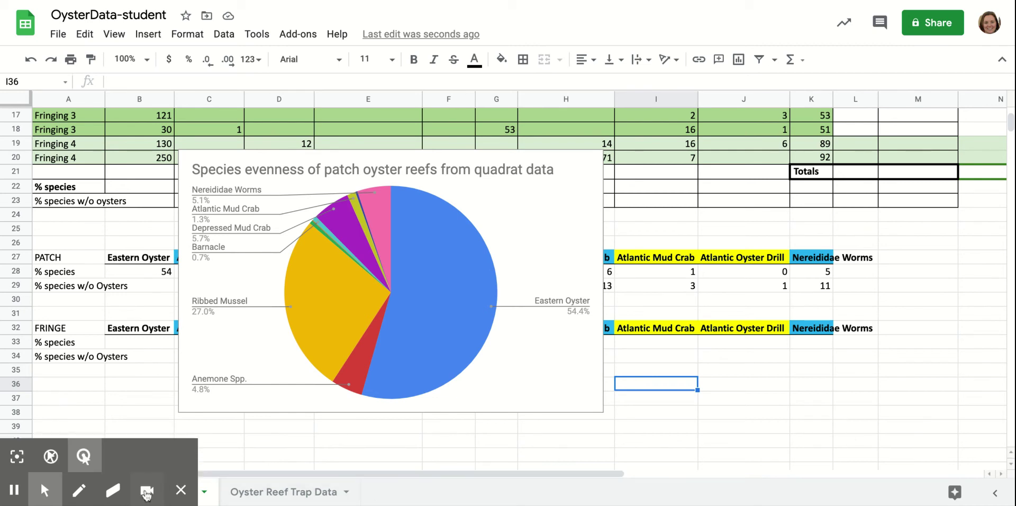
click(146, 492)
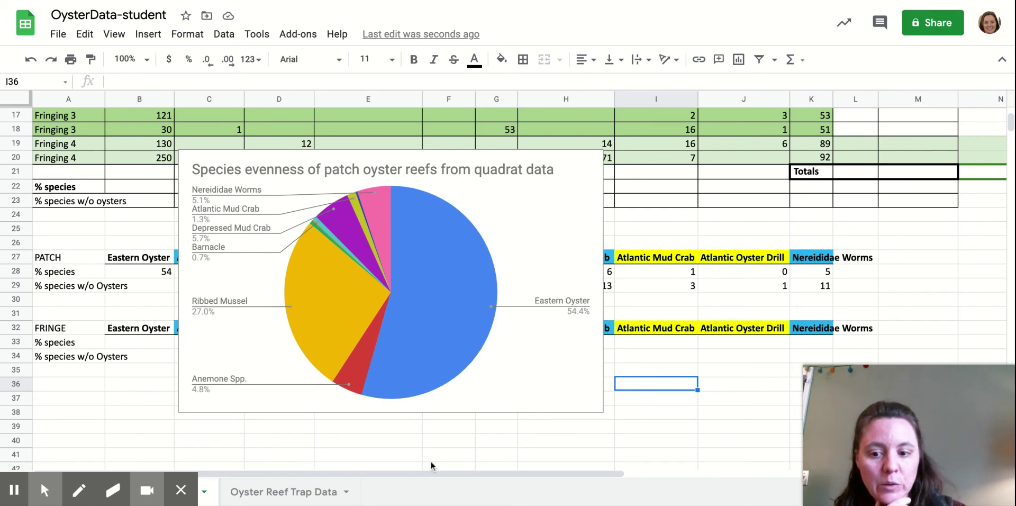
click(272, 493)
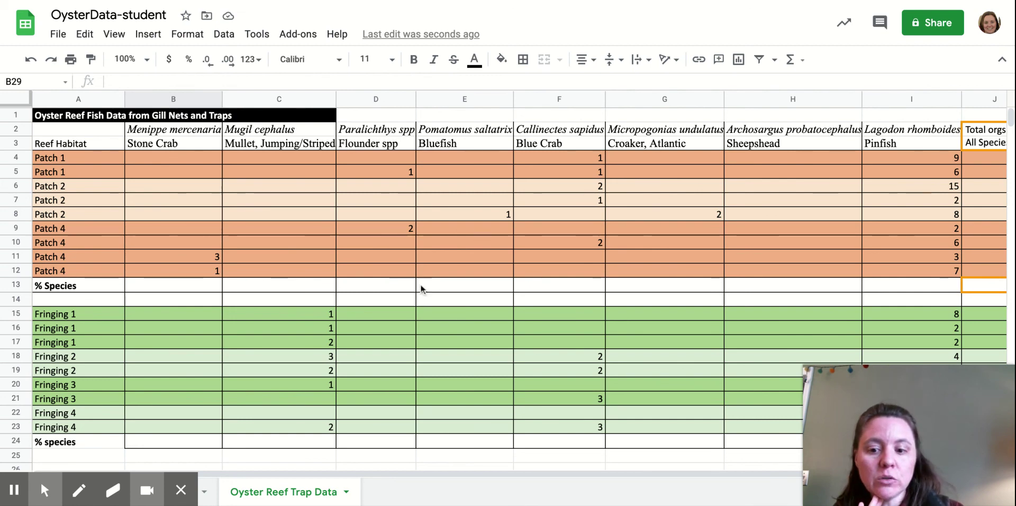
Move the pie chart down below the FRINGE table on its sheet
click(210, 489)
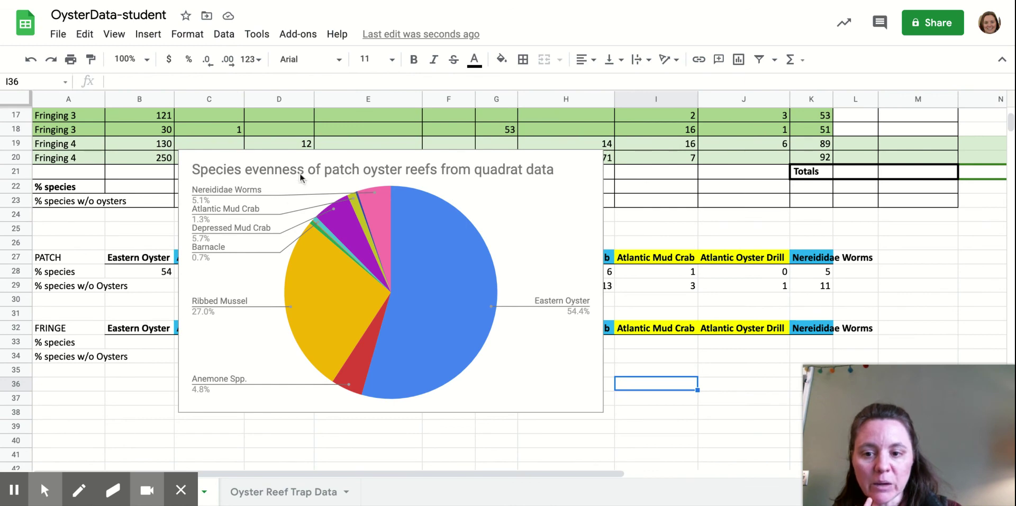
click(556, 197)
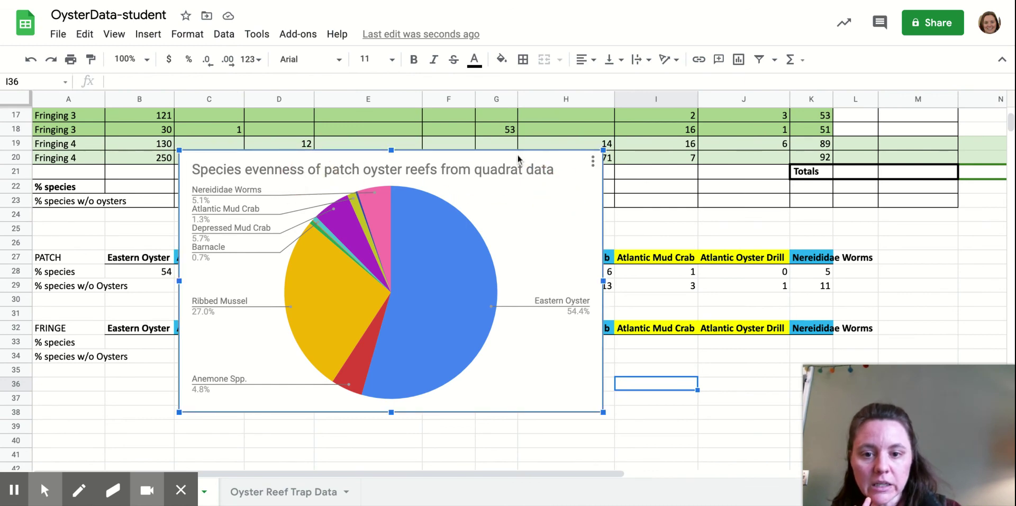
drag(518, 154, 506, 406)
scroll(96, 271, down, 5)
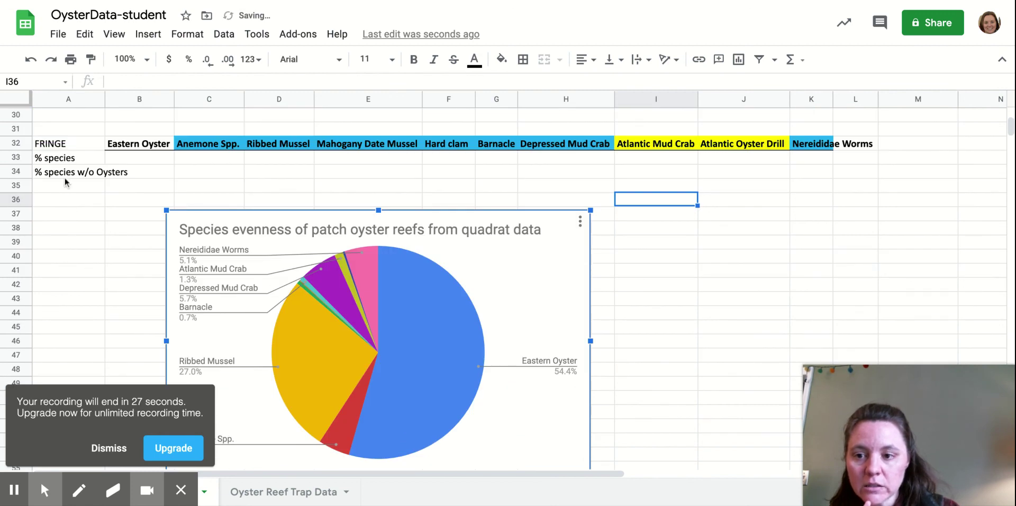
scroll(65, 182, up, 3)
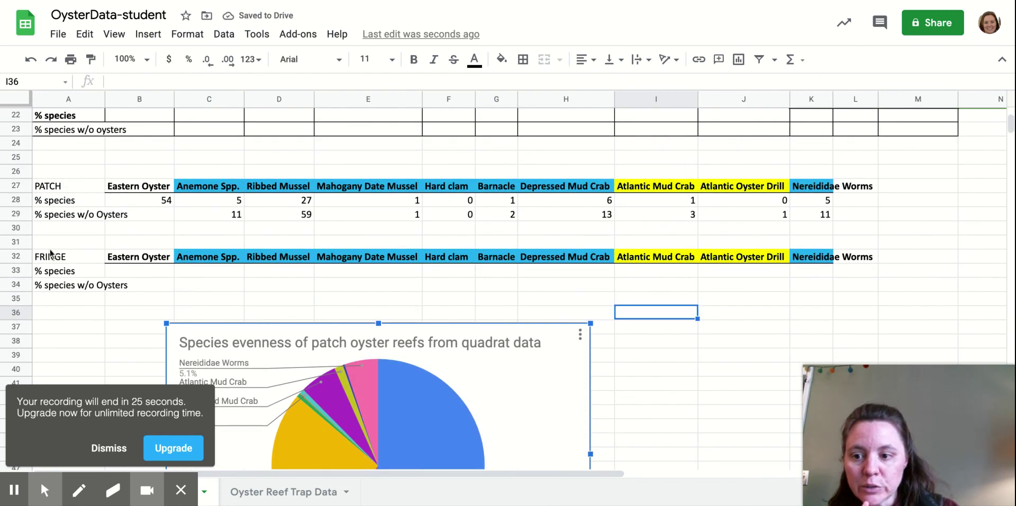
Return to the Oyster Reef Trap Data sheet and scroll down through it
click(293, 500)
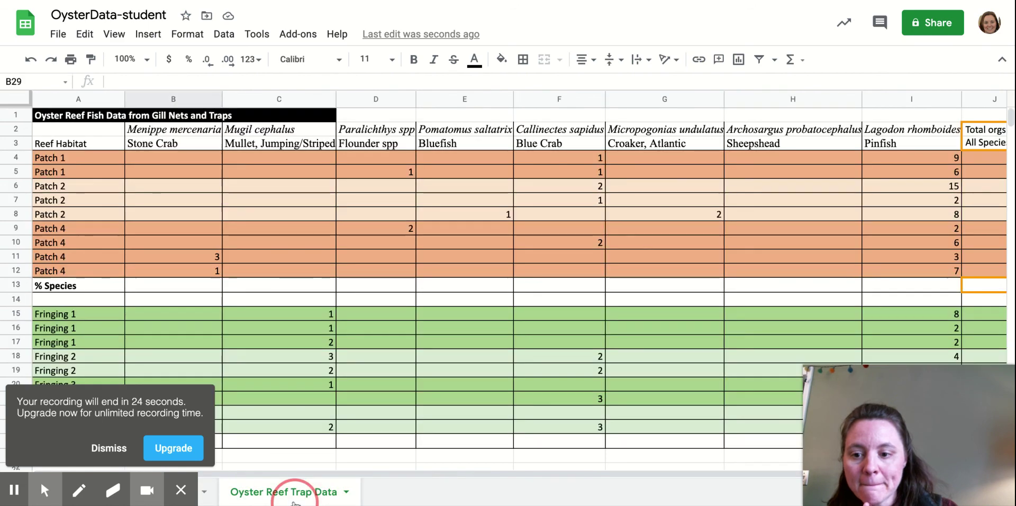
scroll(126, 288, down, 5)
scroll(126, 289, down, 1)
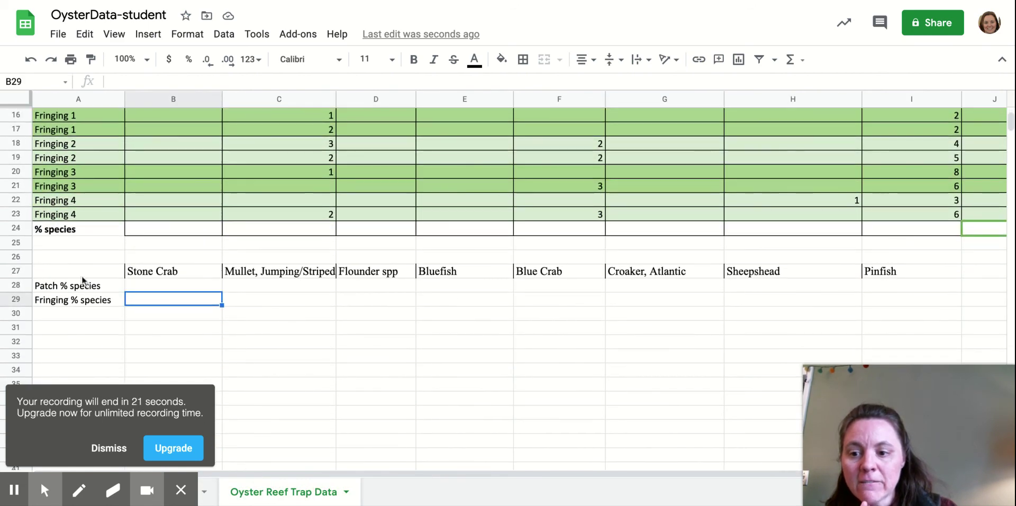